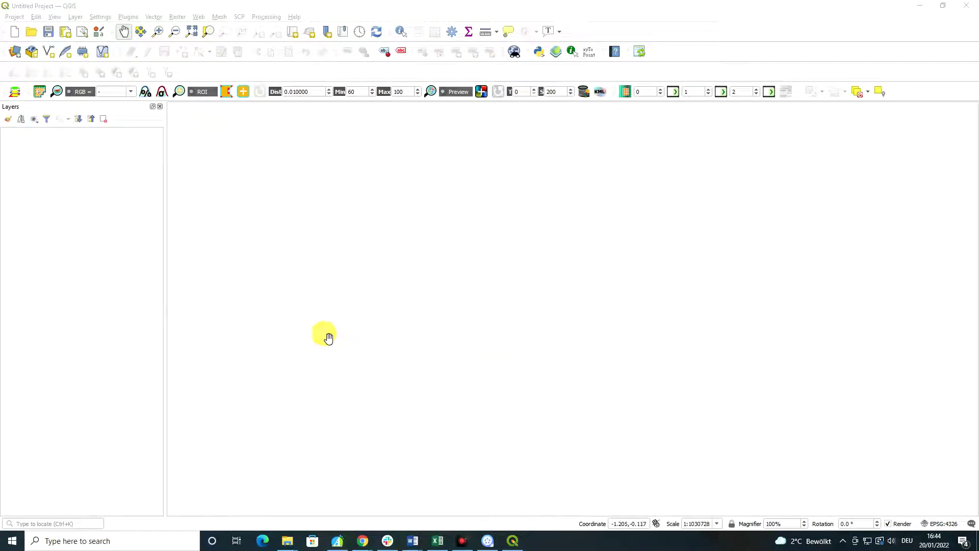
# - Open the Manage and Install Plugins window and move it higher on screen
pyautogui.click(131, 18)
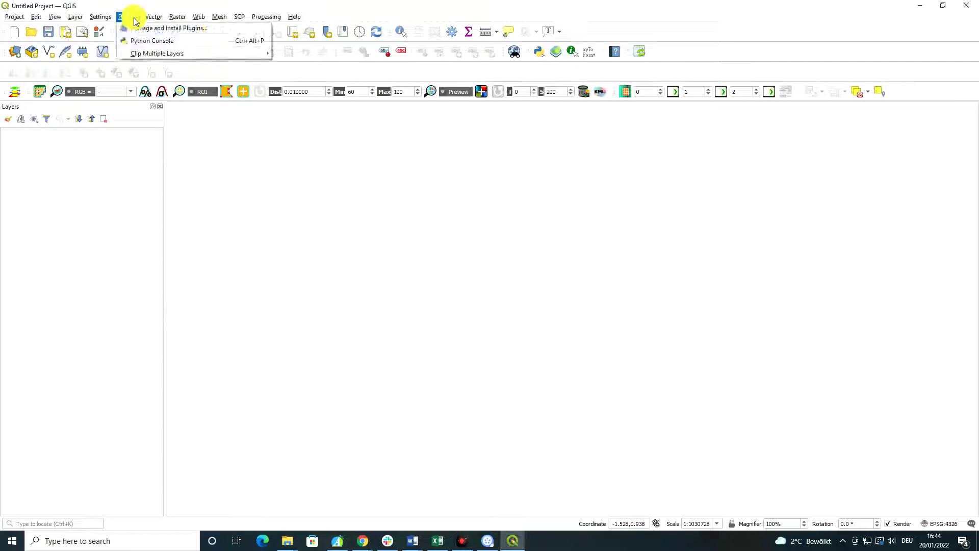
pyautogui.click(142, 29)
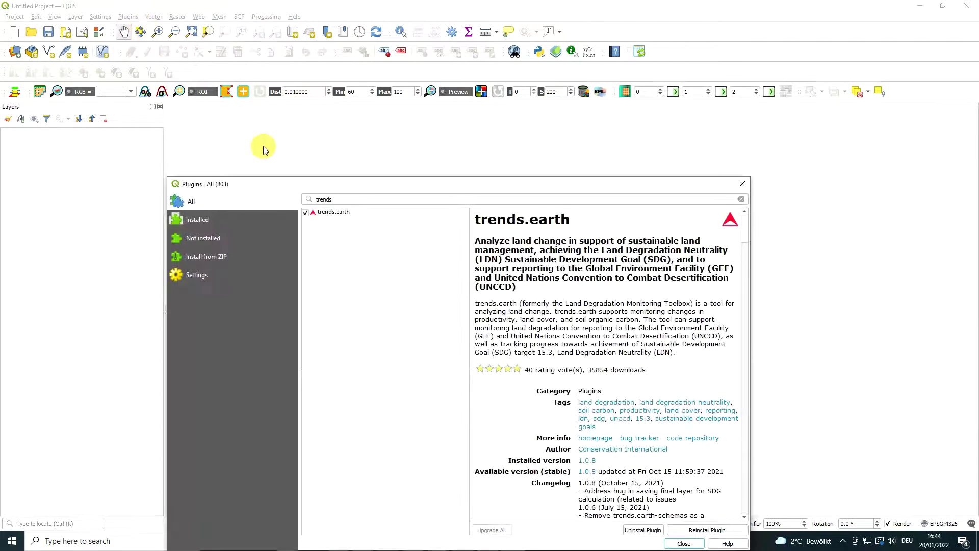
pyautogui.moveTo(373, 179); pyautogui.dragTo(378, 115)
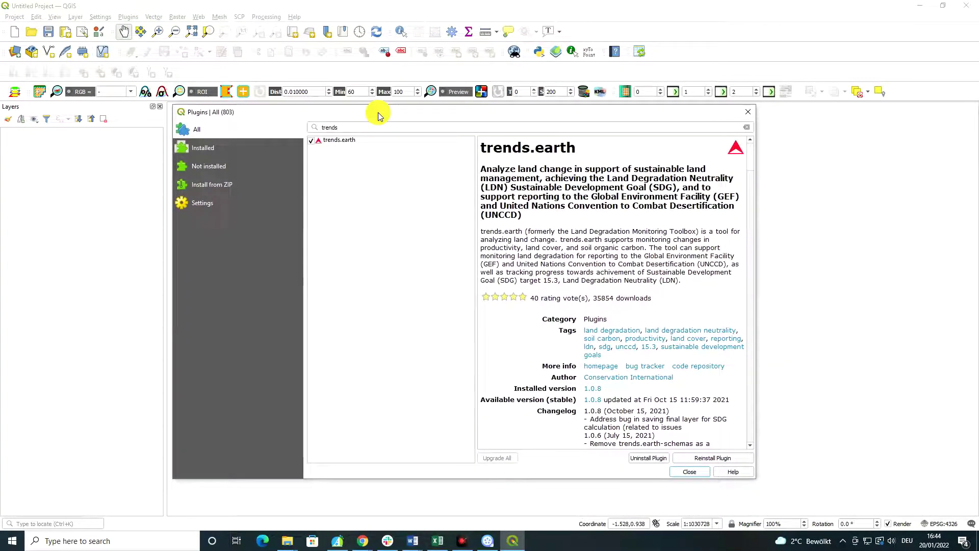
# - Replace the old search with 'google' and show the Google Earth Engine plugin's details
pyautogui.click(351, 127)
pyautogui.press('BackSpace')
pyautogui.press('BackSpace')
pyautogui.press('BackSpace')
pyautogui.press('BackSpace')
pyautogui.press('BackSpace')
pyautogui.press('BackSpace')
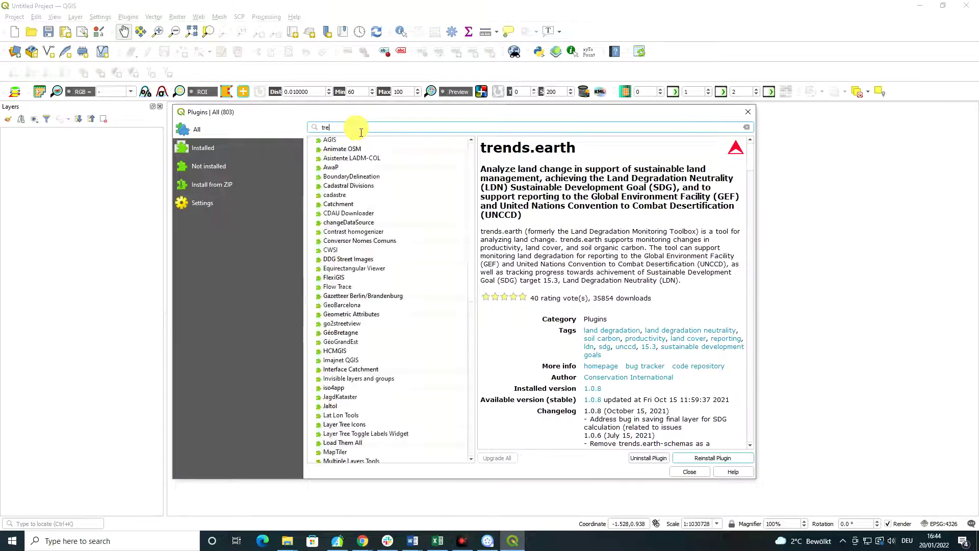
pyautogui.write('google')
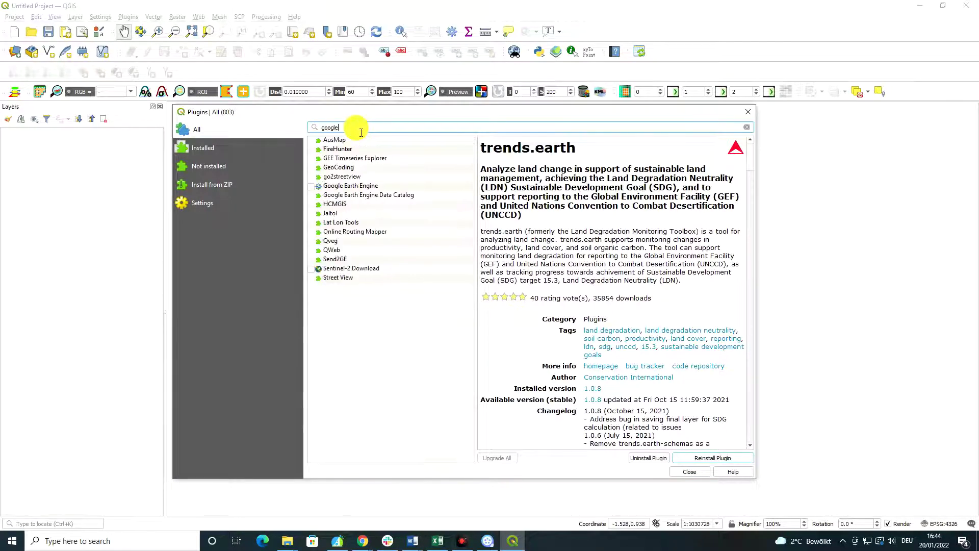
pyautogui.click(359, 186)
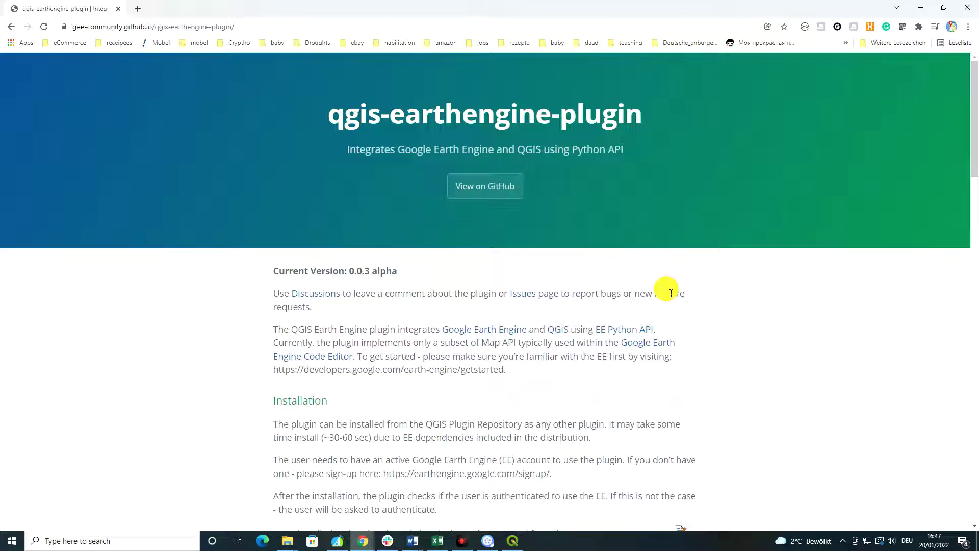
# - Scroll the plugin docs and open the Google Earth Engine link in a new tab
pyautogui.scroll(-1, 665, 289)
pyautogui.scroll(1, 667, 291)
pyautogui.scroll(-1, 850, 296)
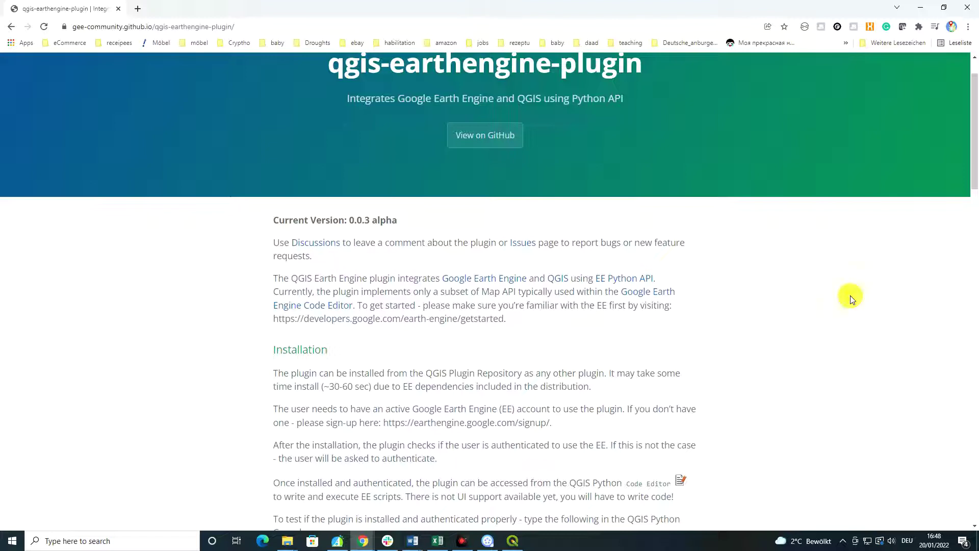
pyautogui.scroll(-1, 851, 298)
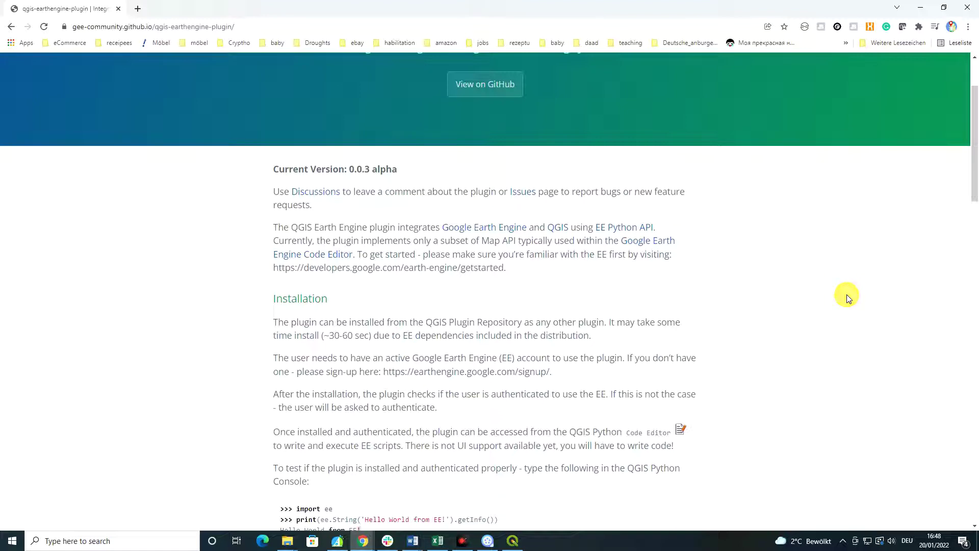
pyautogui.rightClick(526, 231)
pyautogui.click(562, 234)
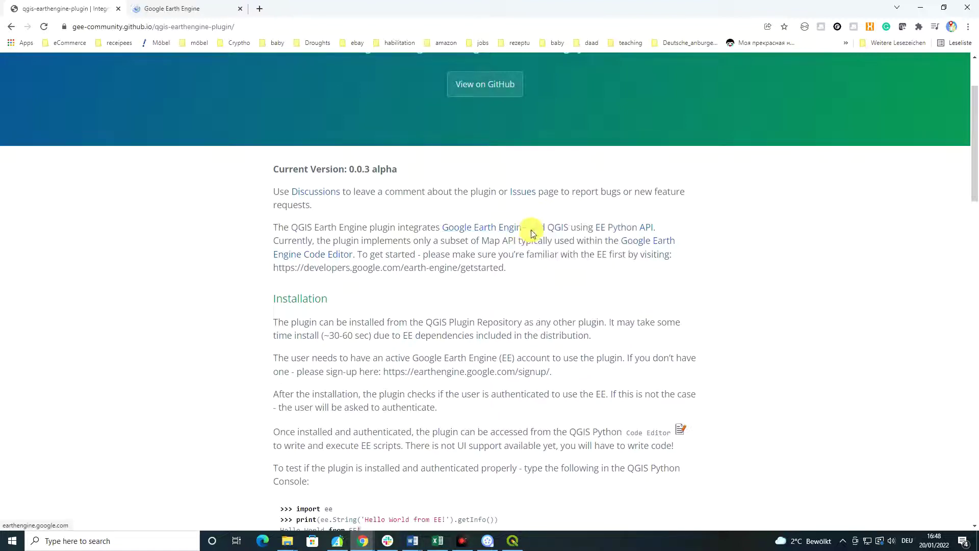
# - Look over the Google Earth Engine homepage in the new tab
pyautogui.click(141, 9)
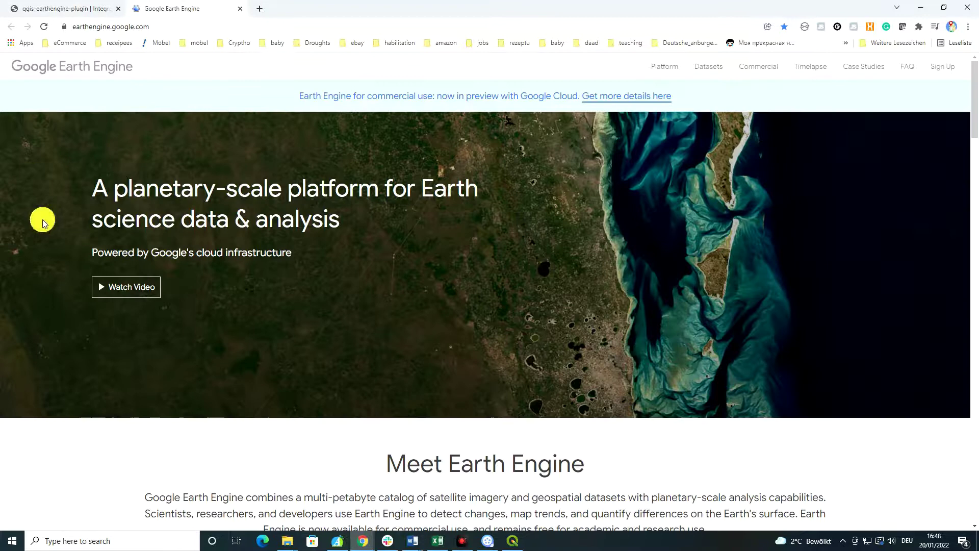
pyautogui.scroll(-3, 77, 252)
pyautogui.scroll(3, 247, 220)
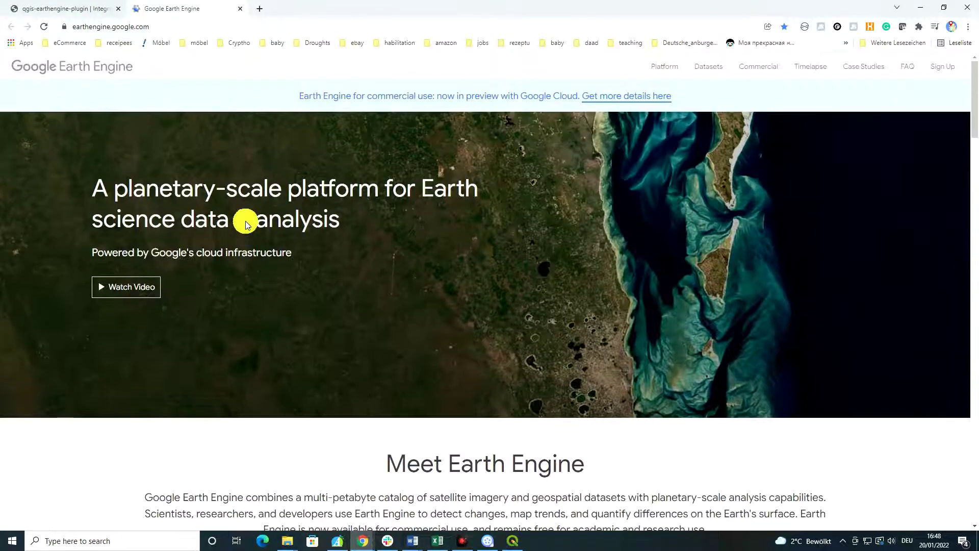
# - Go back to the plugin documentation tab and read the Installation notes
pyautogui.click(96, 9)
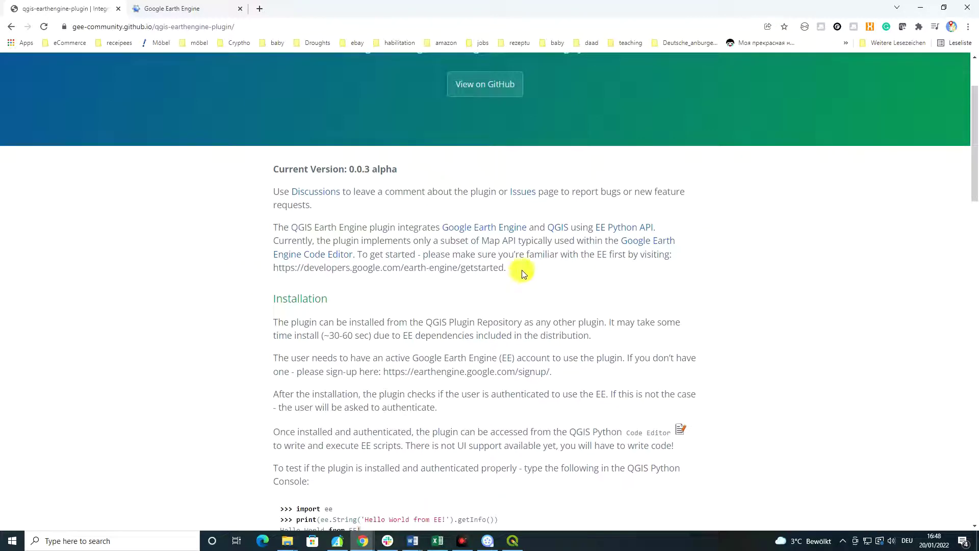
pyautogui.scroll(3, 520, 269)
pyautogui.scroll(-3, 520, 268)
pyautogui.scroll(-1, 529, 276)
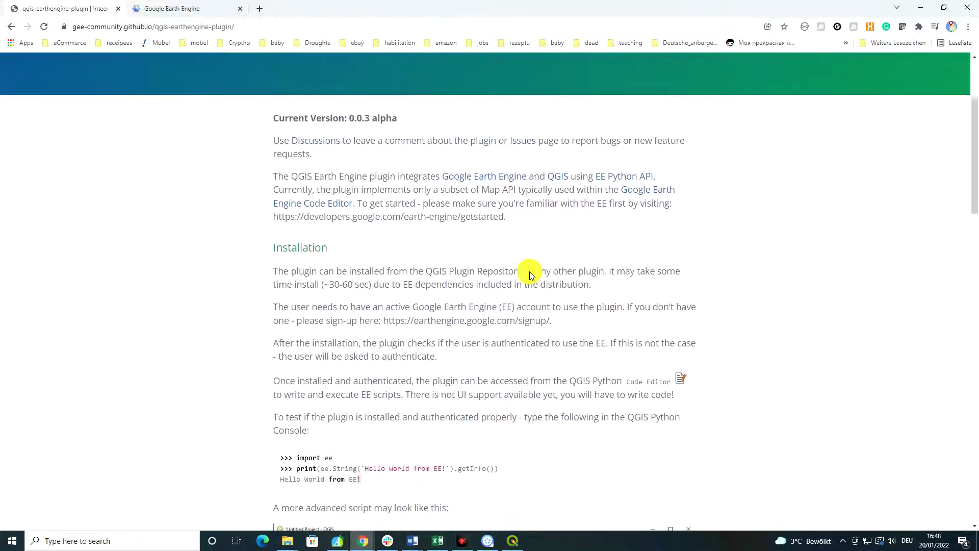
pyautogui.click(199, 12)
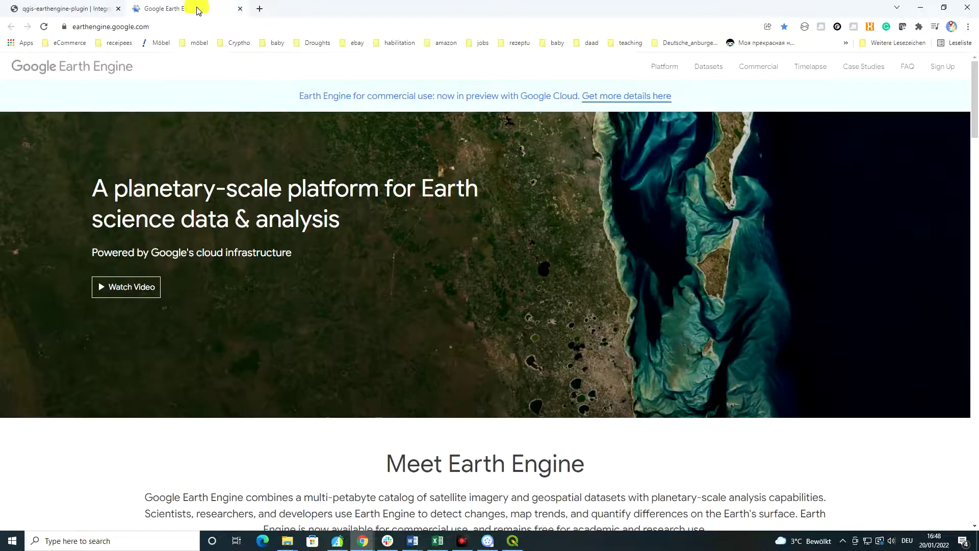
pyautogui.scroll(-3, 509, 299)
pyautogui.scroll(3, 509, 299)
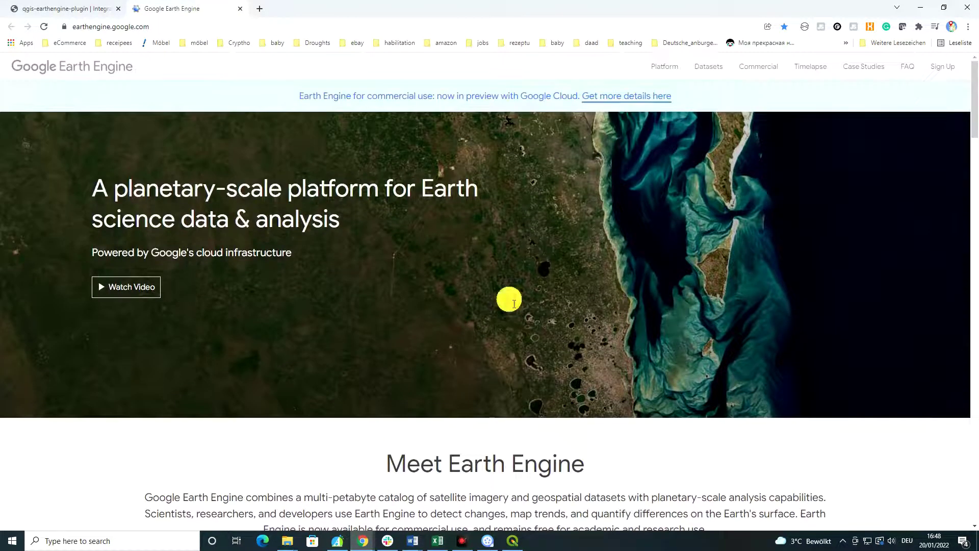
pyautogui.scroll(-2, 509, 299)
pyautogui.scroll(1, 509, 299)
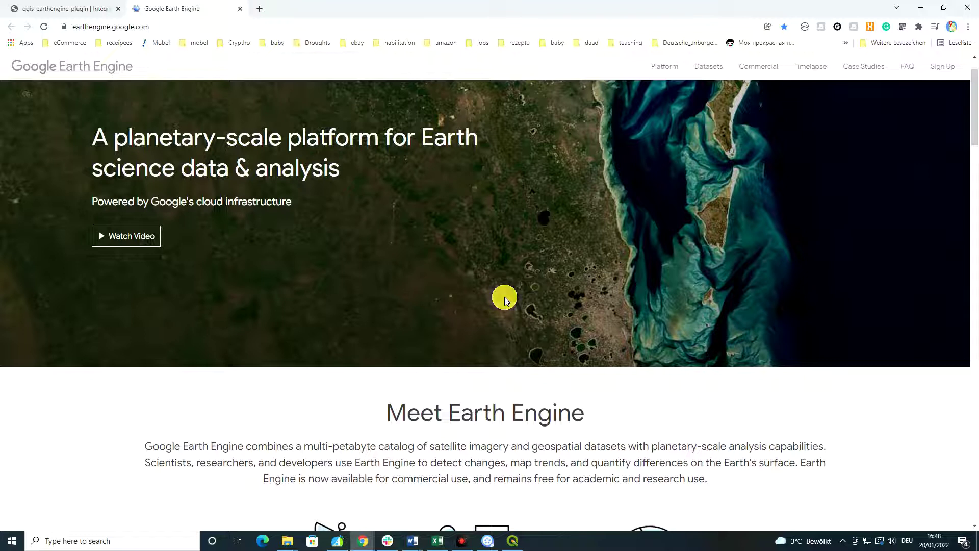
pyautogui.scroll(-3, 505, 299)
pyautogui.scroll(-1, 504, 296)
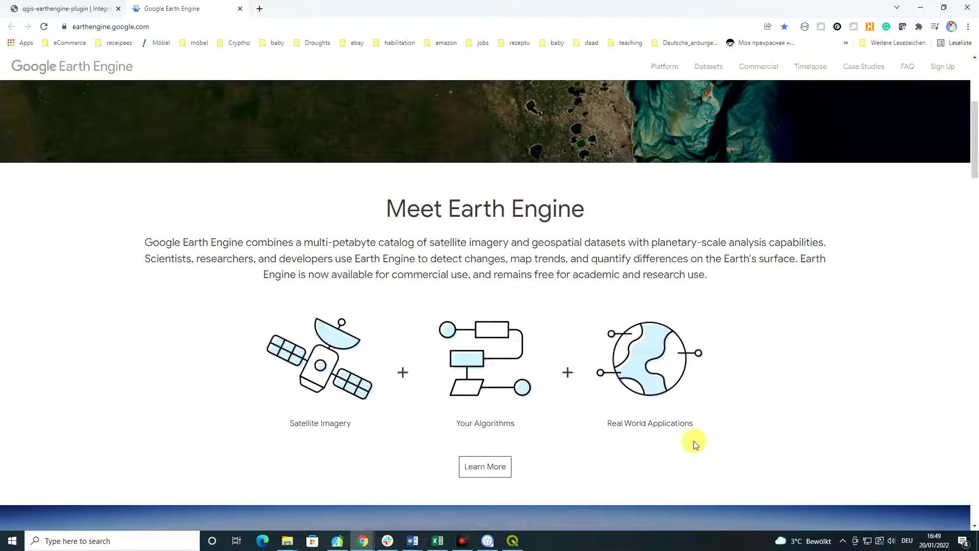
pyautogui.scroll(-1, 707, 409)
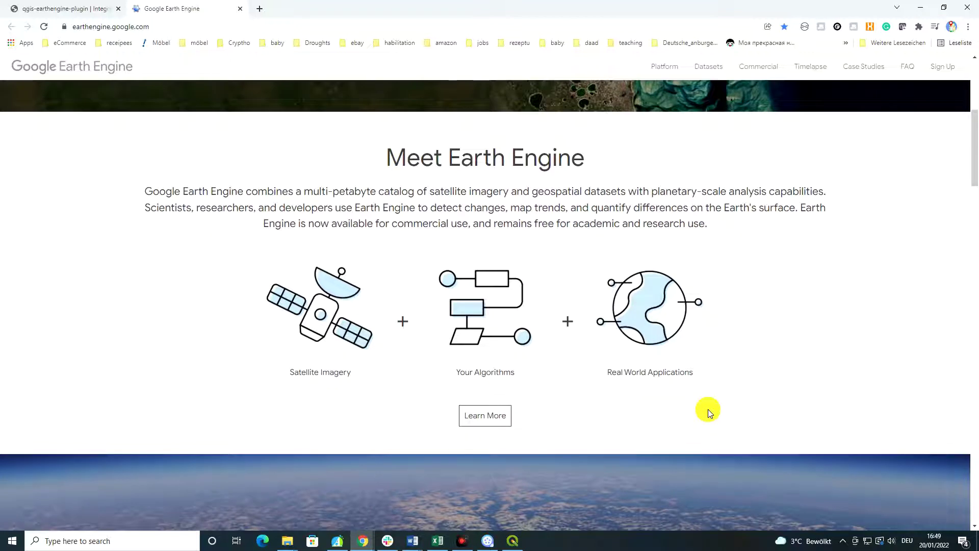
pyautogui.scroll(-4, 708, 409)
pyautogui.scroll(-2, 708, 409)
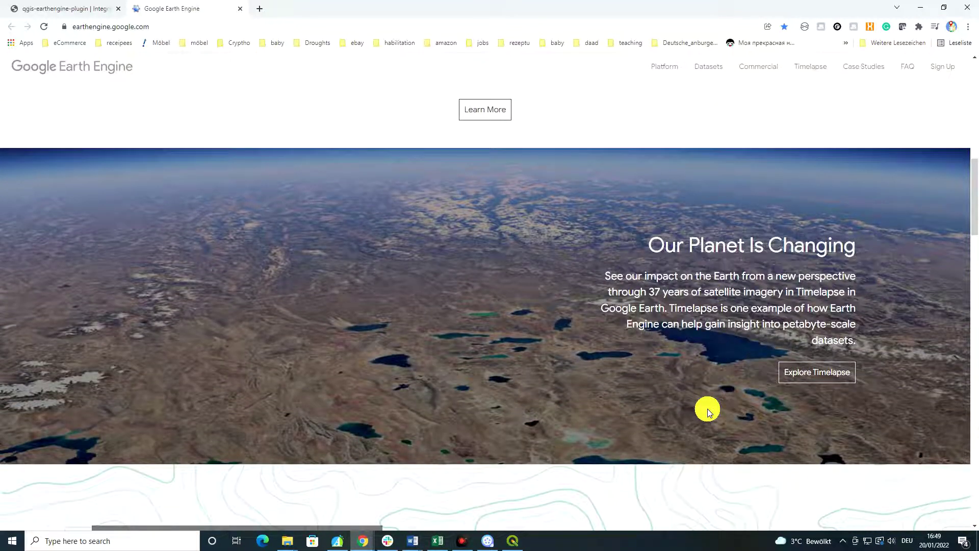
pyautogui.scroll(-1, 708, 408)
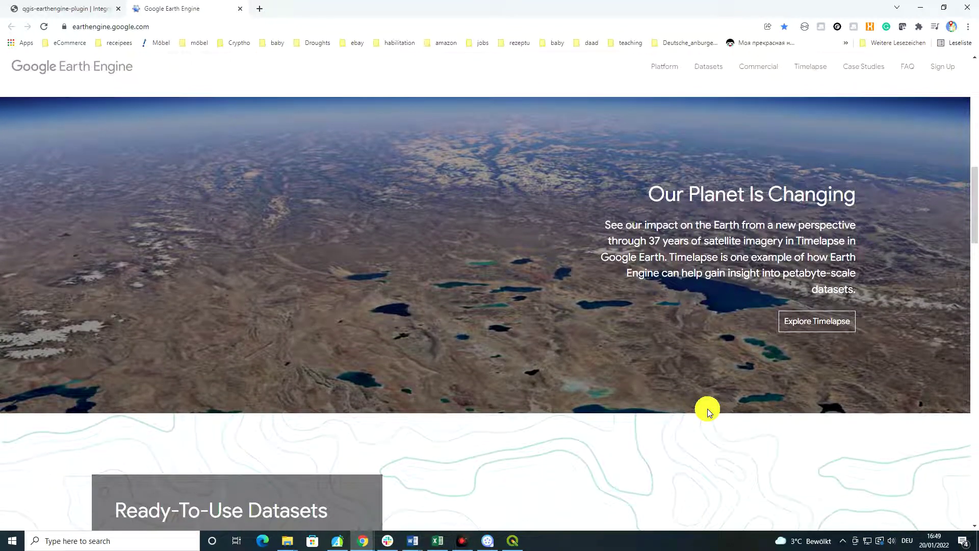
pyautogui.scroll(-10, 708, 409)
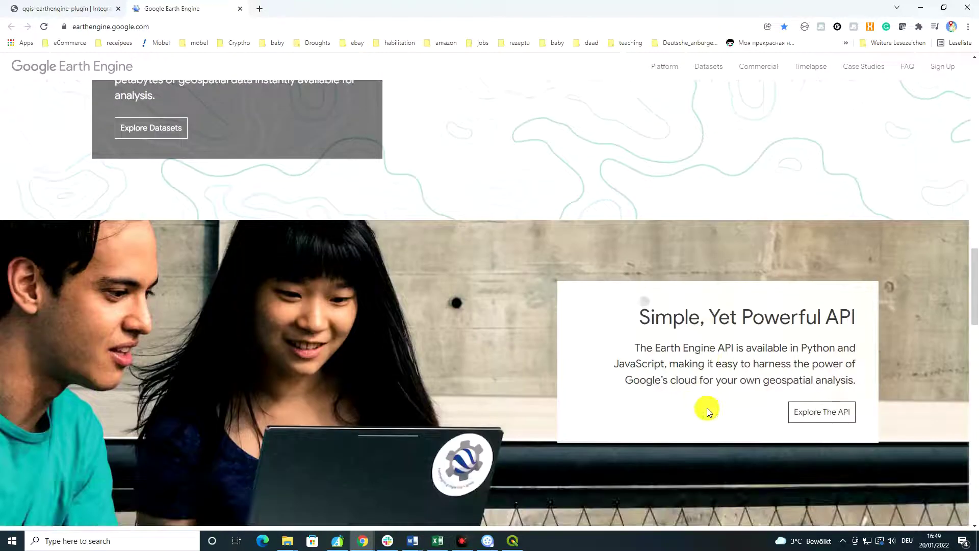
pyautogui.scroll(-12, 707, 408)
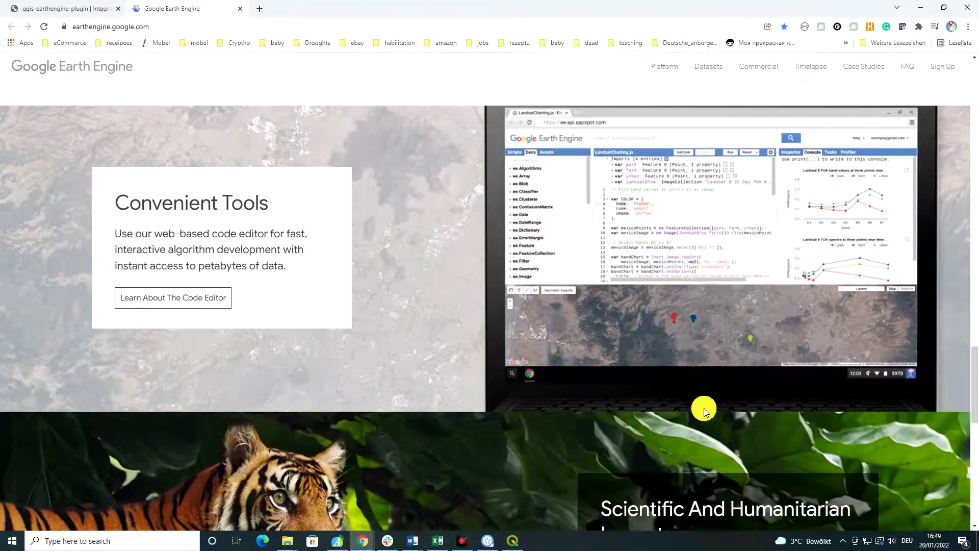
pyautogui.scroll(-10, 704, 409)
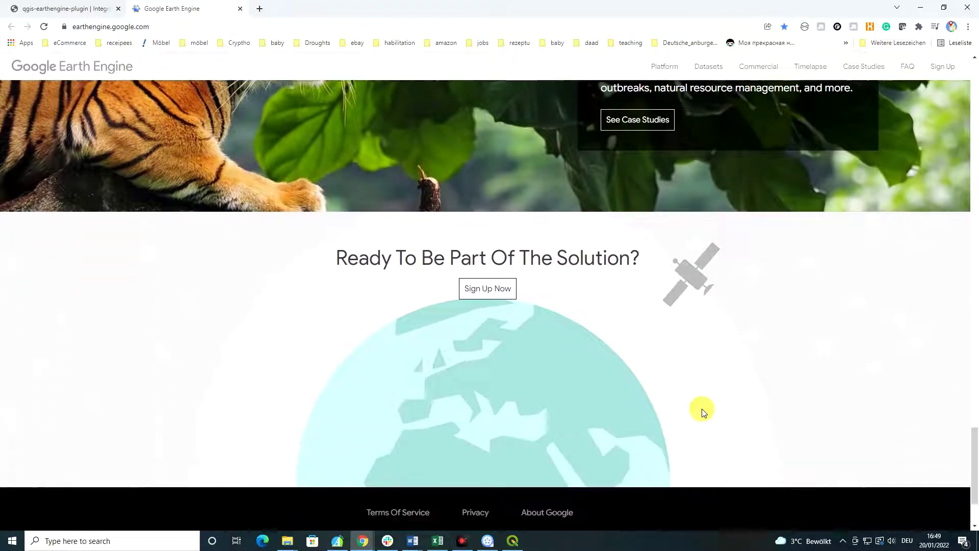
pyautogui.scroll(-2, 702, 411)
pyautogui.scroll(20, 701, 408)
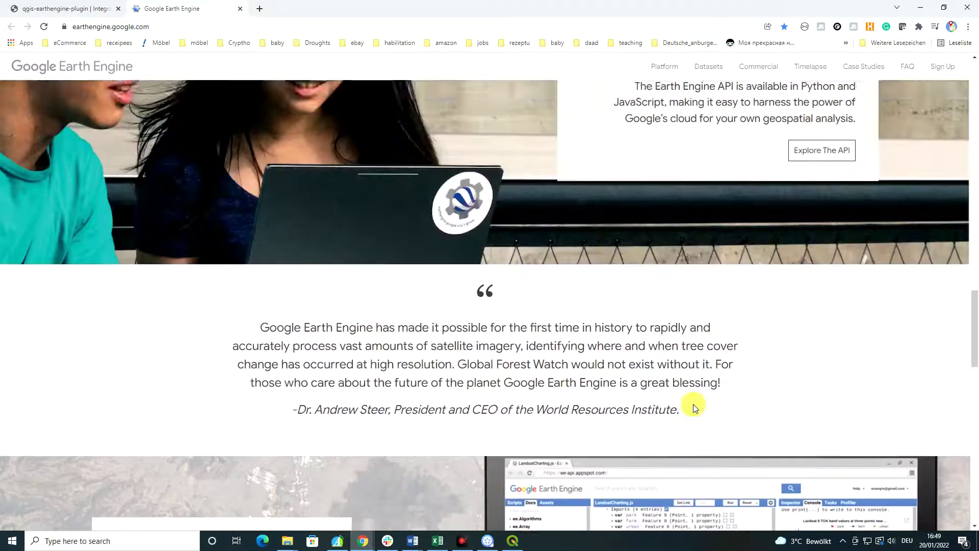
pyautogui.scroll(20, 694, 408)
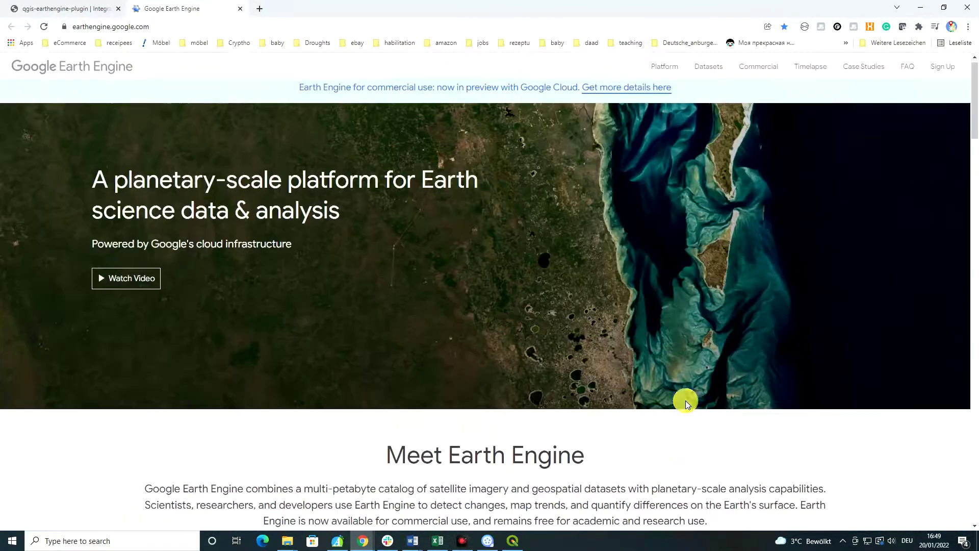
pyautogui.scroll(1, 683, 399)
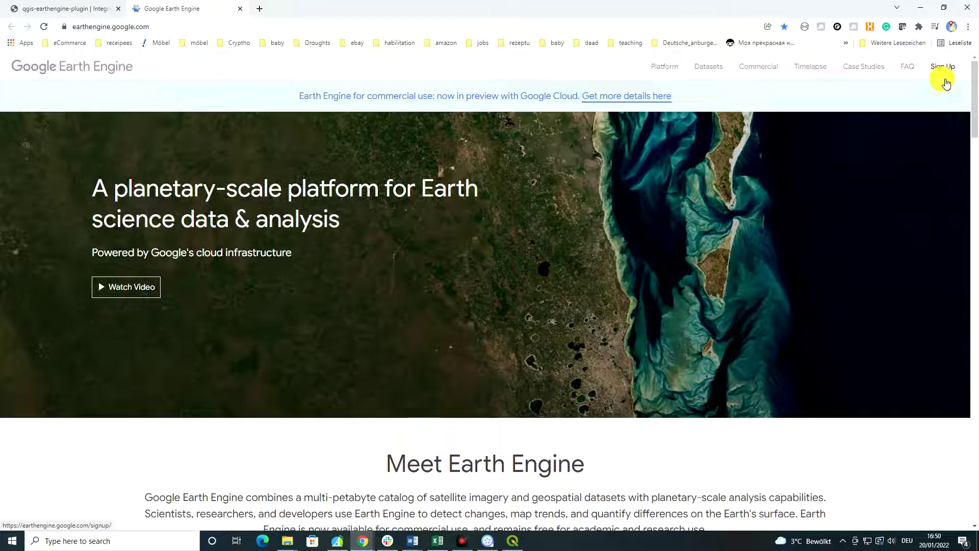
# - Show the Installation section of the qgis-earthengine-plugin docs, then return to QGIS's plugin manager
pyautogui.click(259, 8)
pyautogui.click(69, 8)
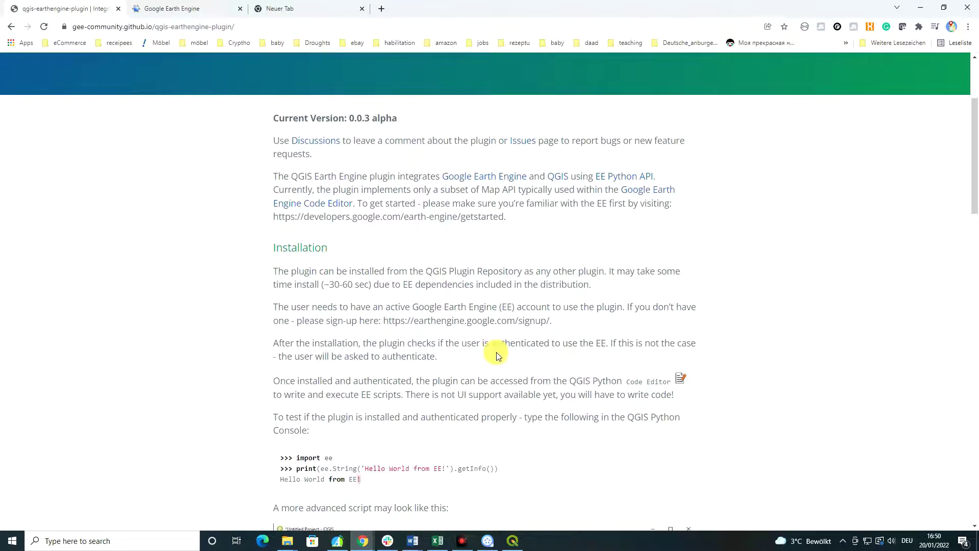
pyautogui.scroll(-1, 284, 238)
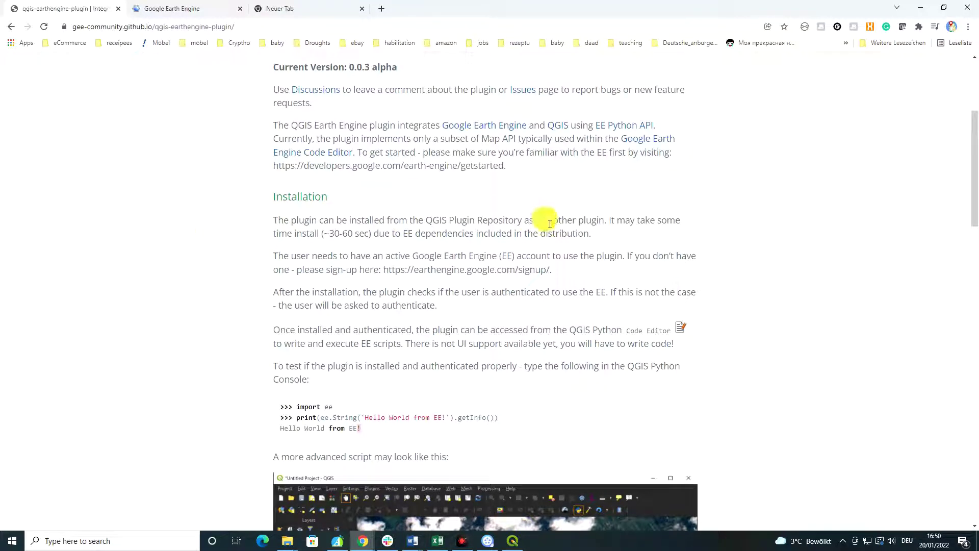
pyautogui.click(513, 541)
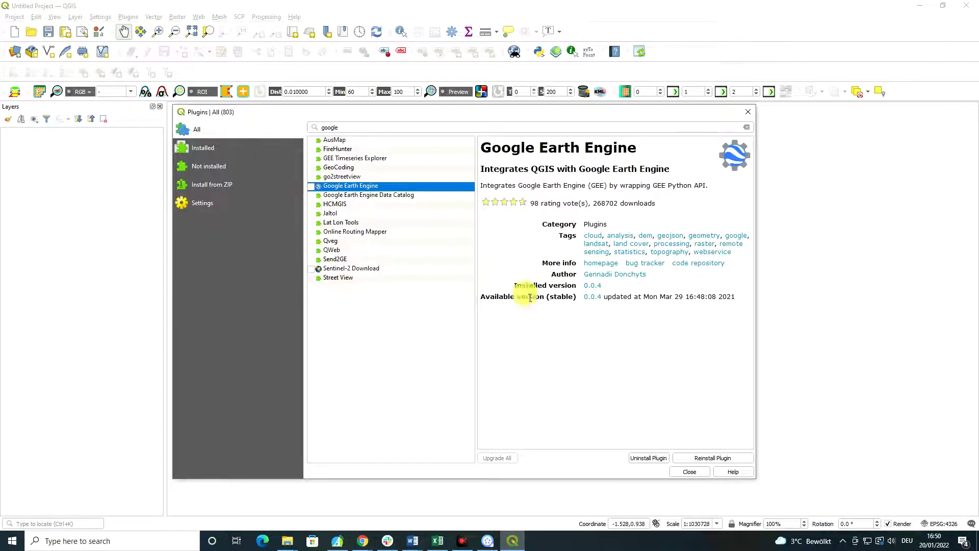
# - Switch back to the Chrome window showing the qgis-earthengine-plugin documentation
pyautogui.click(364, 543)
pyautogui.click(438, 505)
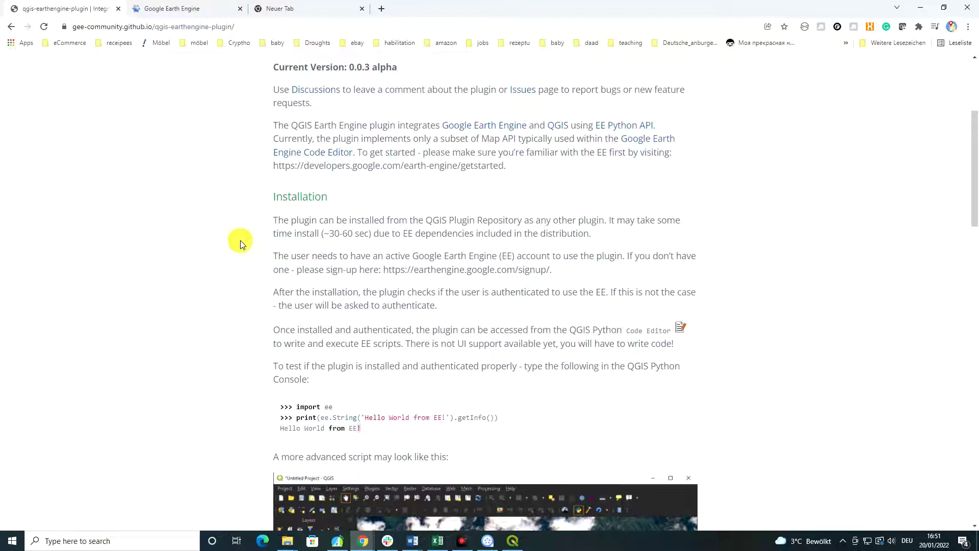
pyautogui.scroll(2, 240, 237)
pyautogui.scroll(-3, 238, 241)
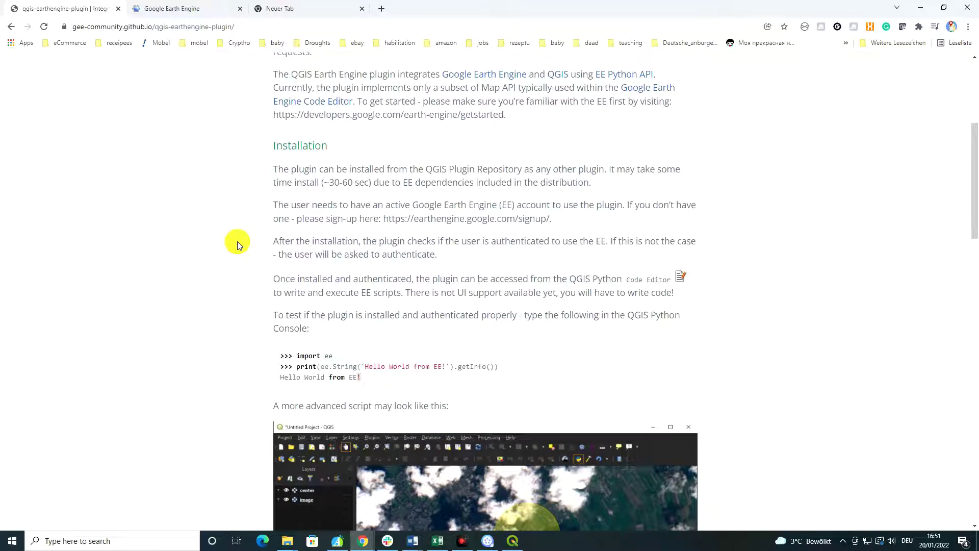
pyautogui.scroll(-6, 237, 245)
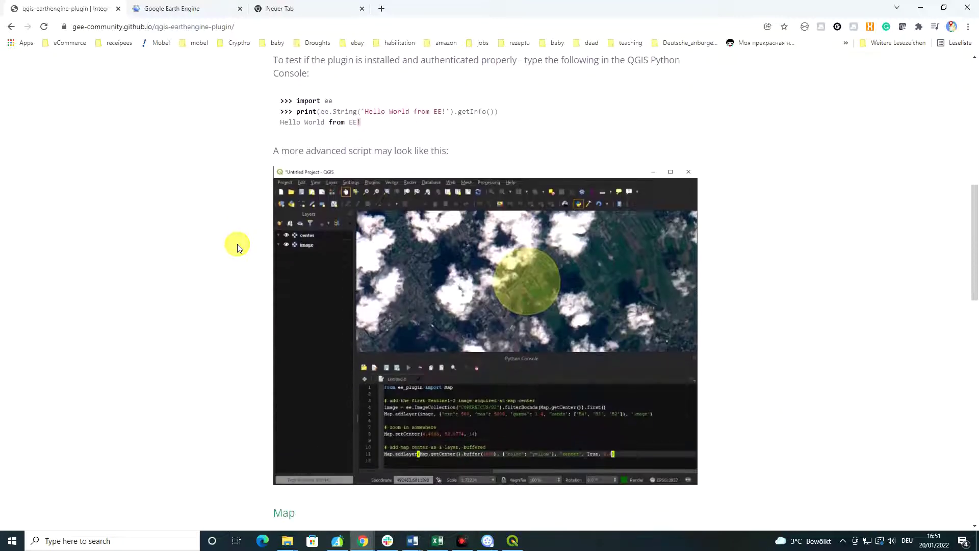
pyautogui.scroll(-3, 236, 248)
pyautogui.scroll(-4, 236, 249)
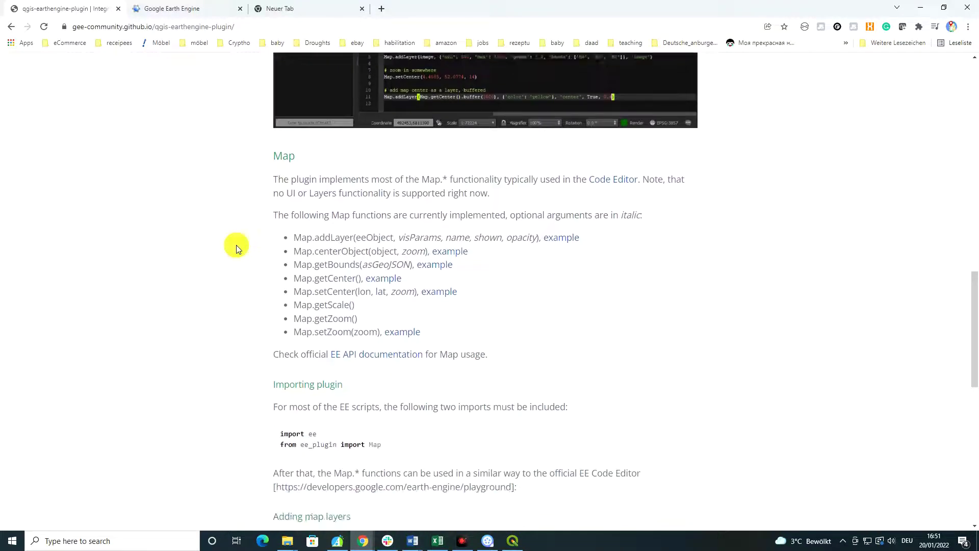
pyautogui.scroll(-6, 236, 249)
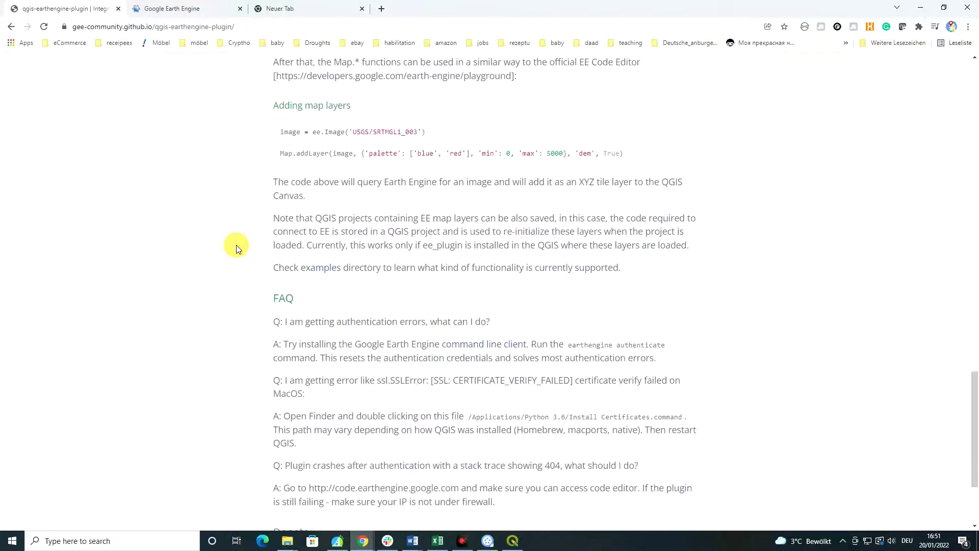
pyautogui.scroll(-3, 236, 248)
pyautogui.scroll(3, 236, 248)
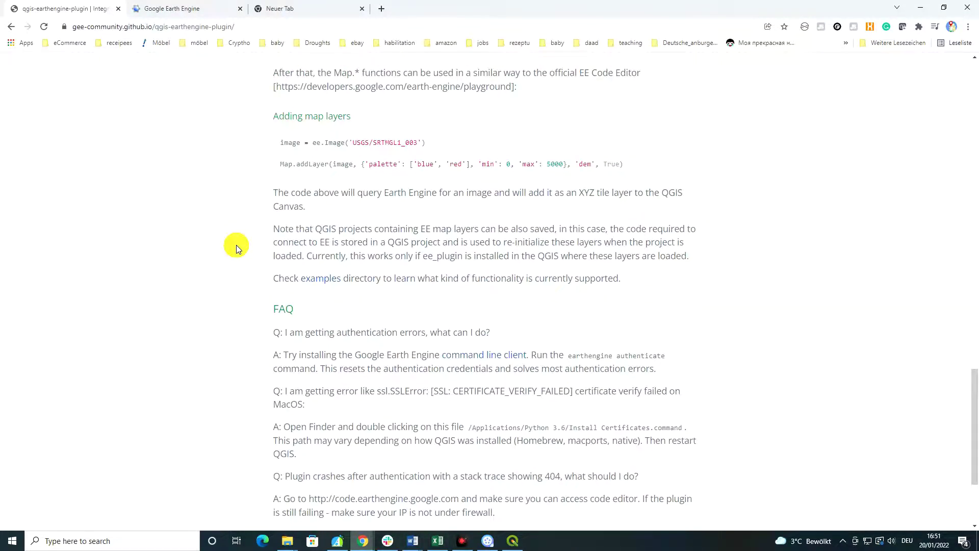
pyautogui.scroll(20, 236, 249)
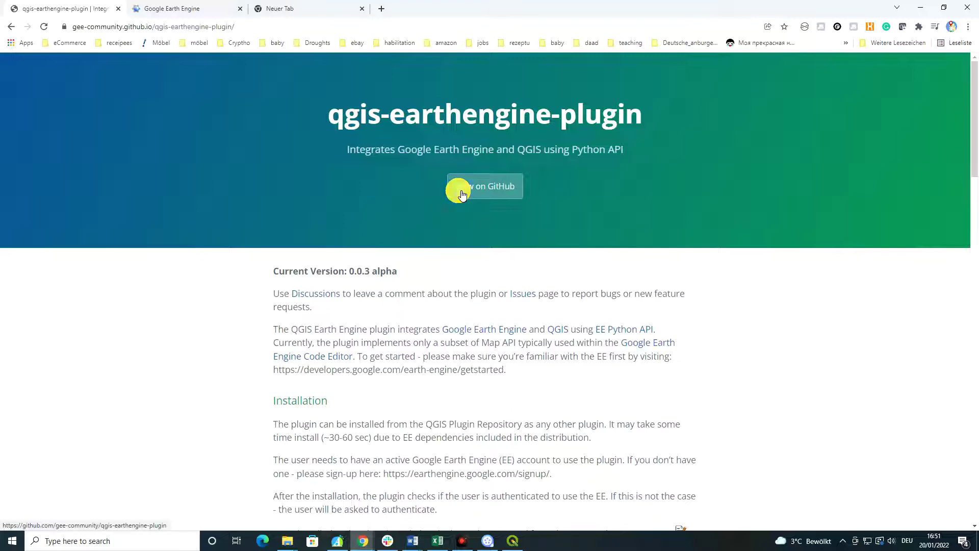
pyautogui.scroll(-11, 461, 200)
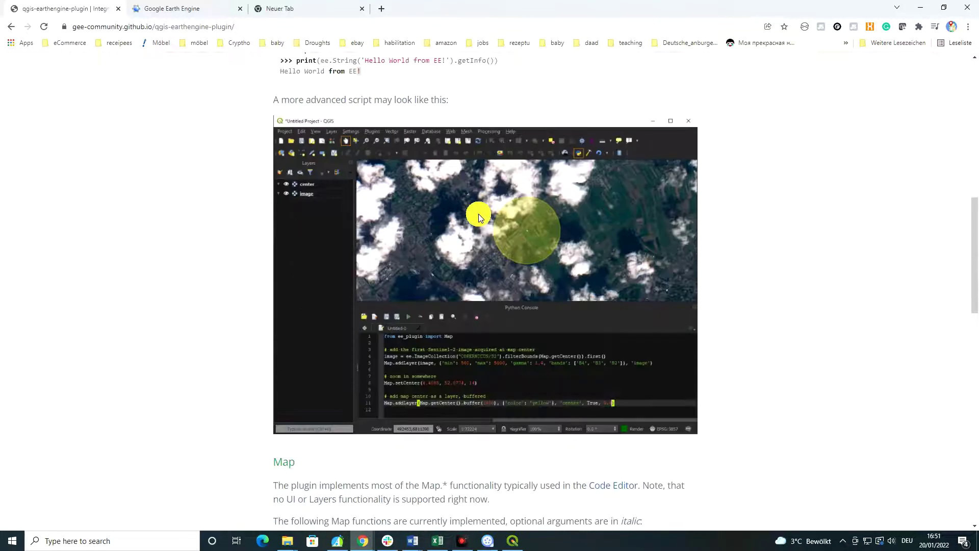
pyautogui.scroll(-1, 479, 213)
pyautogui.scroll(-4, 478, 213)
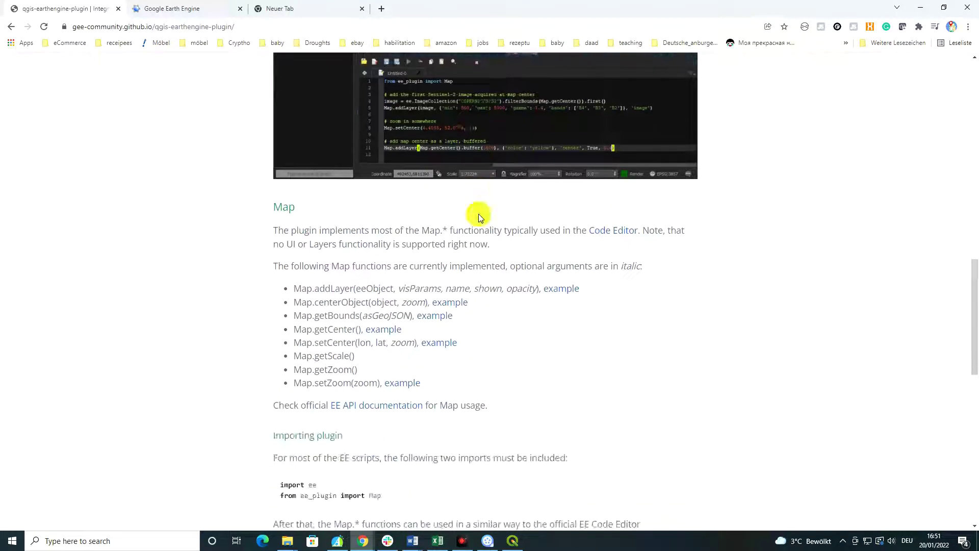
pyautogui.scroll(-7, 478, 214)
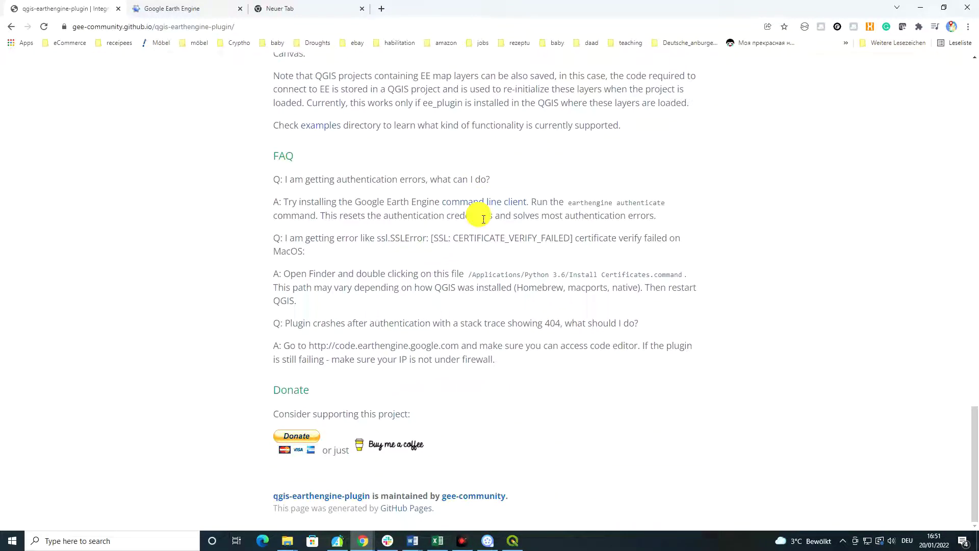
pyautogui.scroll(5, 658, 301)
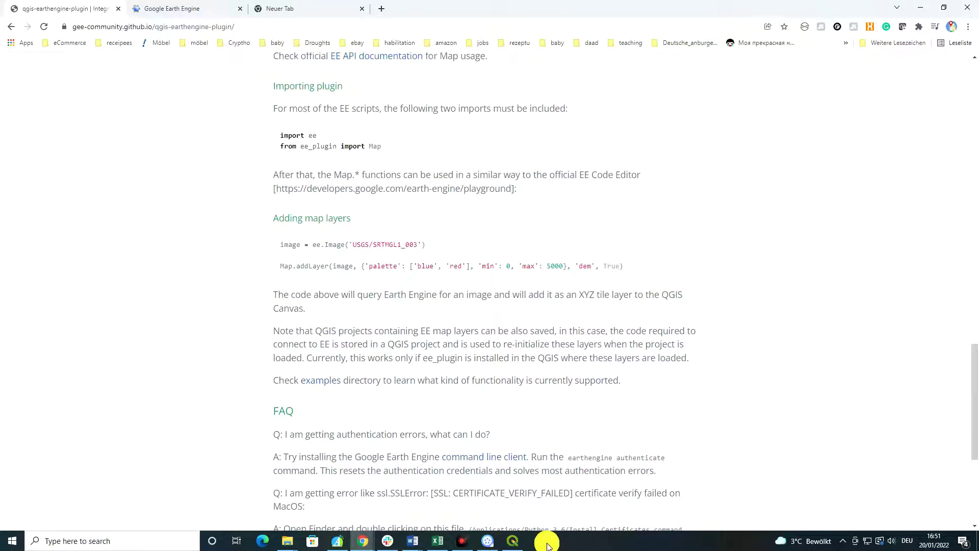